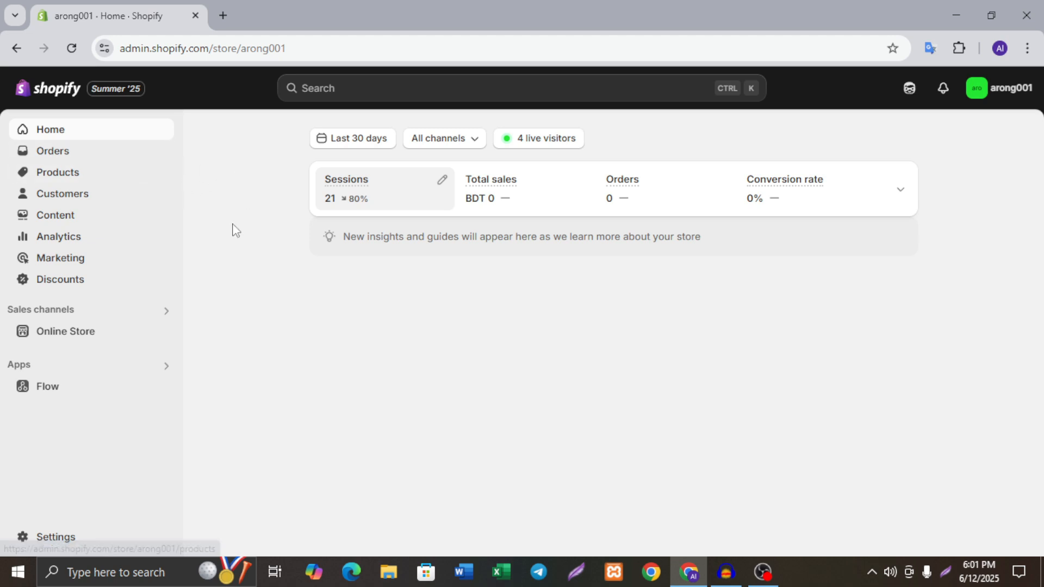
# Open the Women's Saree product from the product list
pyautogui.click(75, 180)
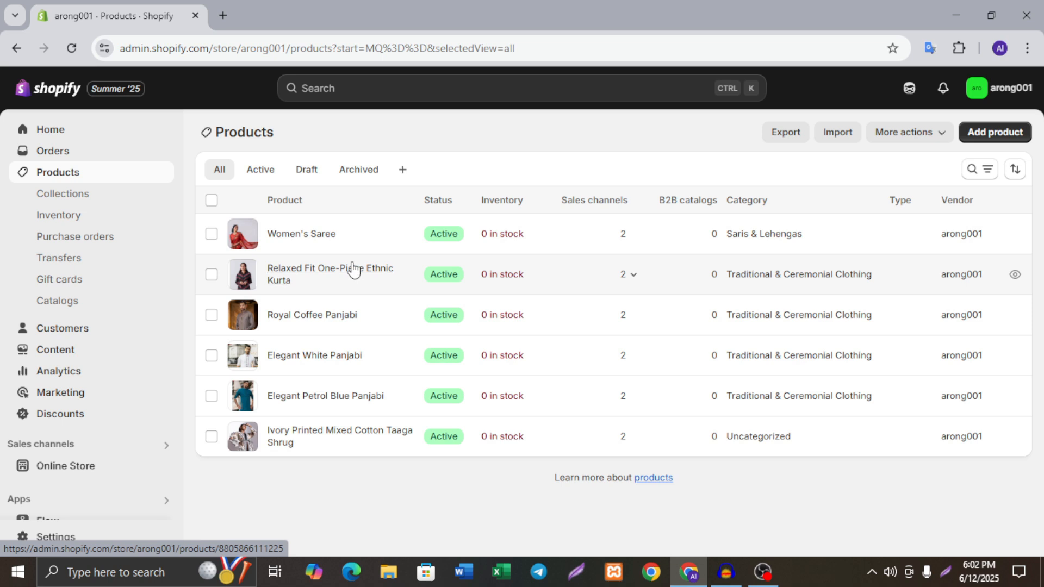
pyautogui.click(290, 237)
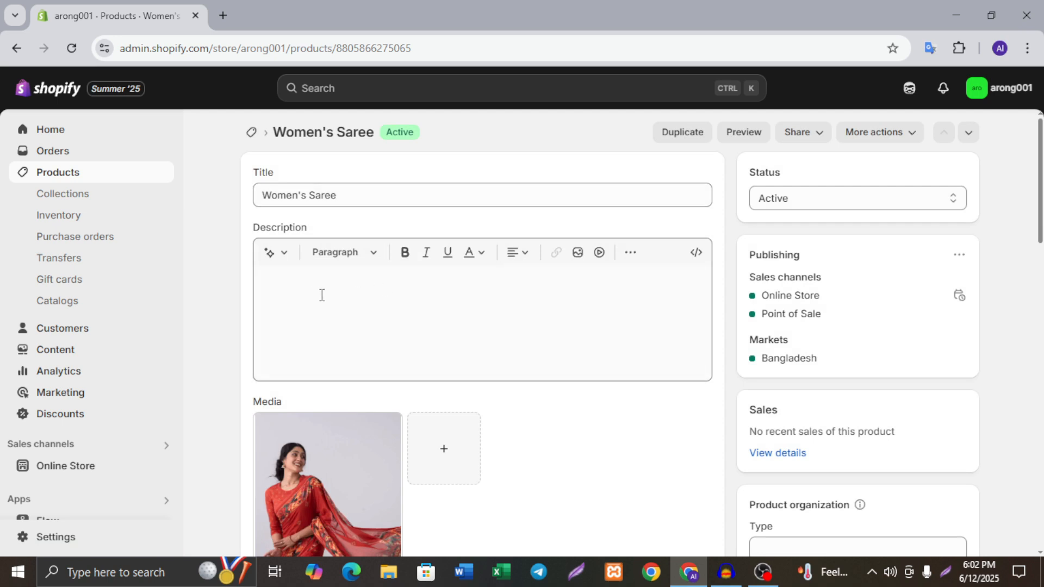
pyautogui.scroll(-2, 322, 293)
pyautogui.scroll(2, 332, 292)
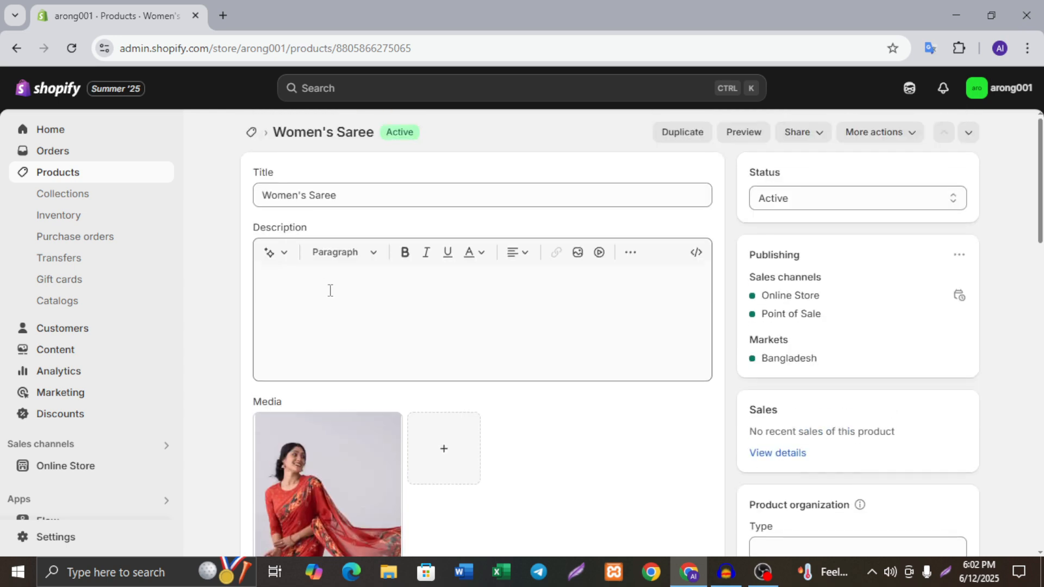
# Open text generation for the product description and enter the keywords "best online Pakistani saree"
pyautogui.click(280, 262)
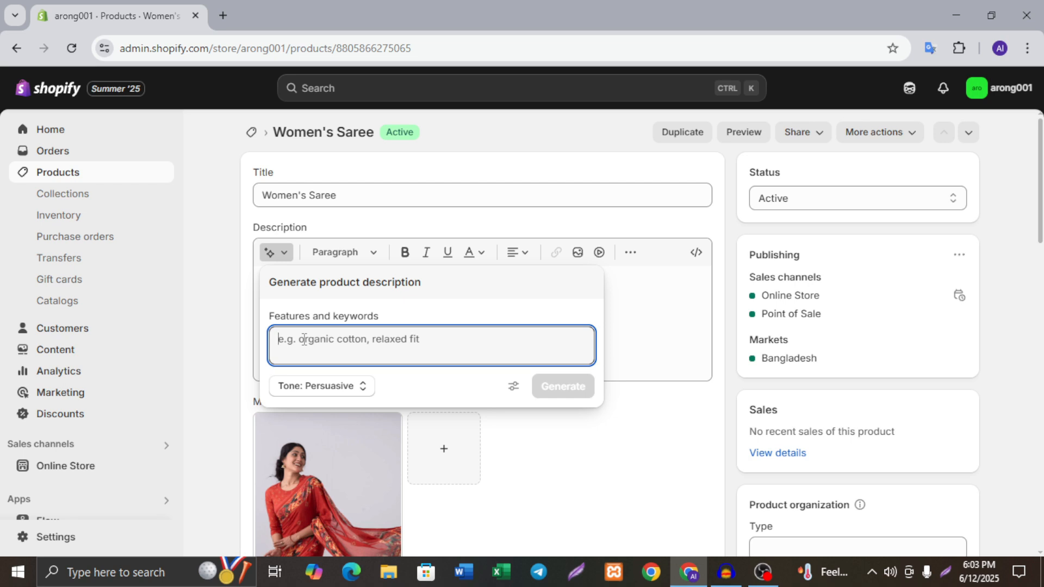
pyautogui.write('best online pa')
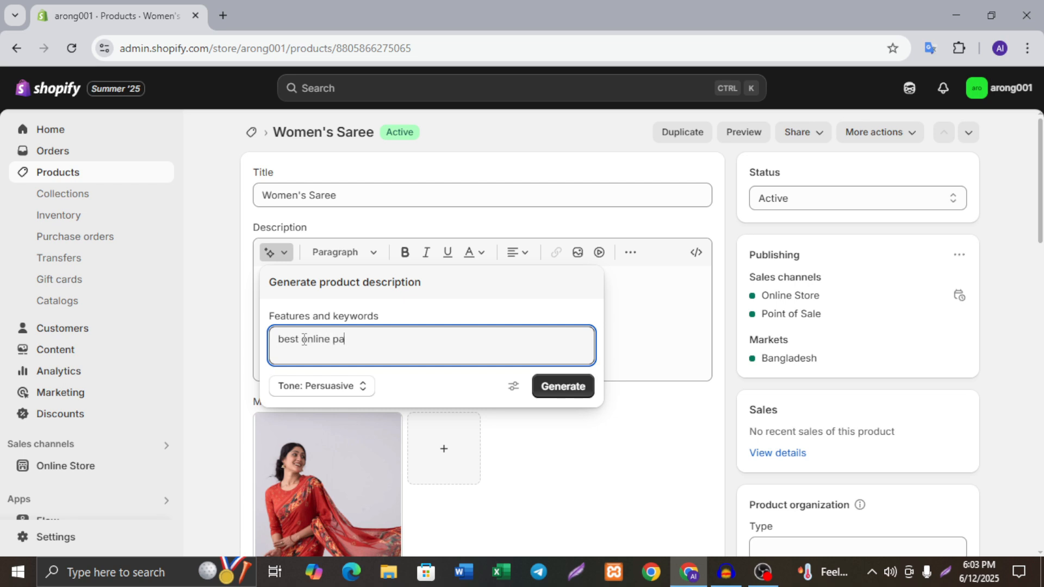
pyautogui.write('kistani sare')
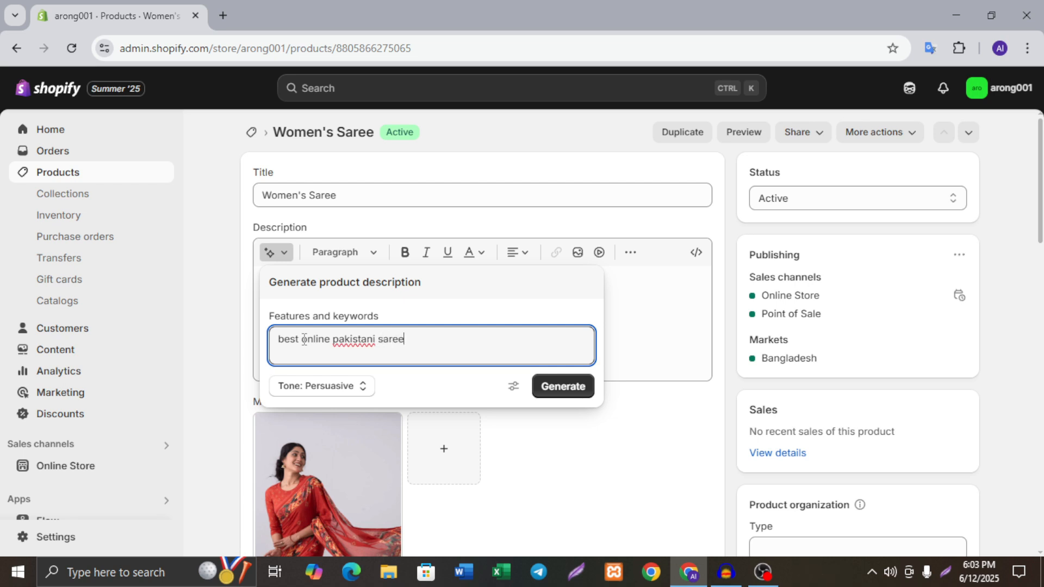
pyautogui.write('e')
pyautogui.rightClick(367, 339)
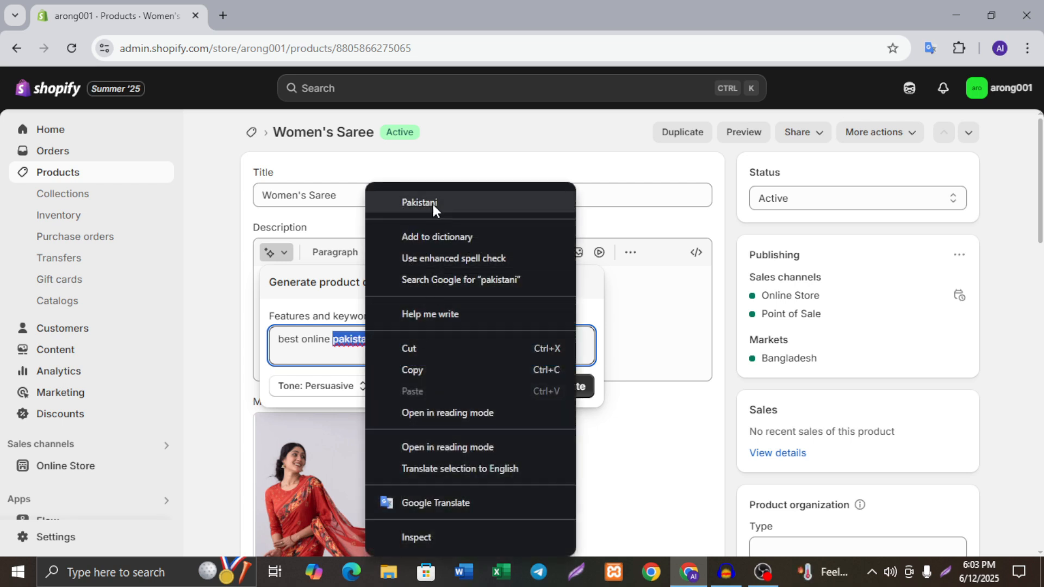
pyautogui.click(432, 200)
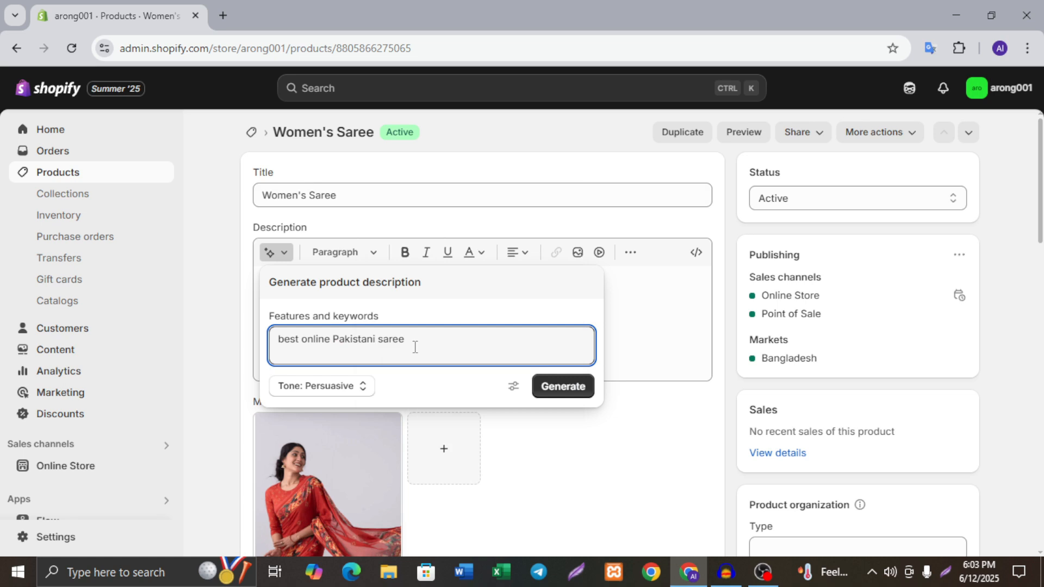
# Choose the Persuasive tone and generate the product description
pyautogui.click(356, 387)
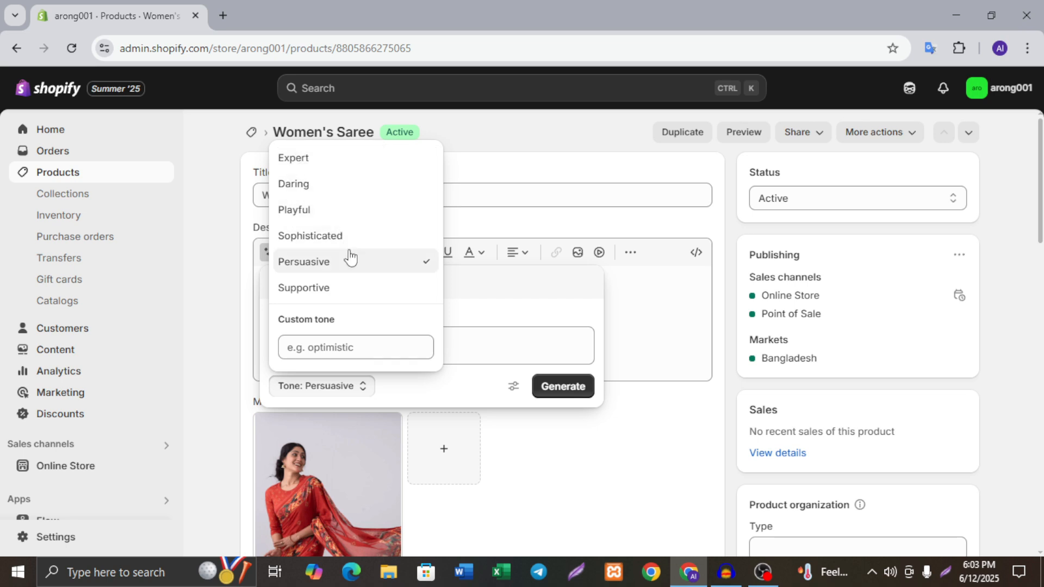
pyautogui.click(320, 270)
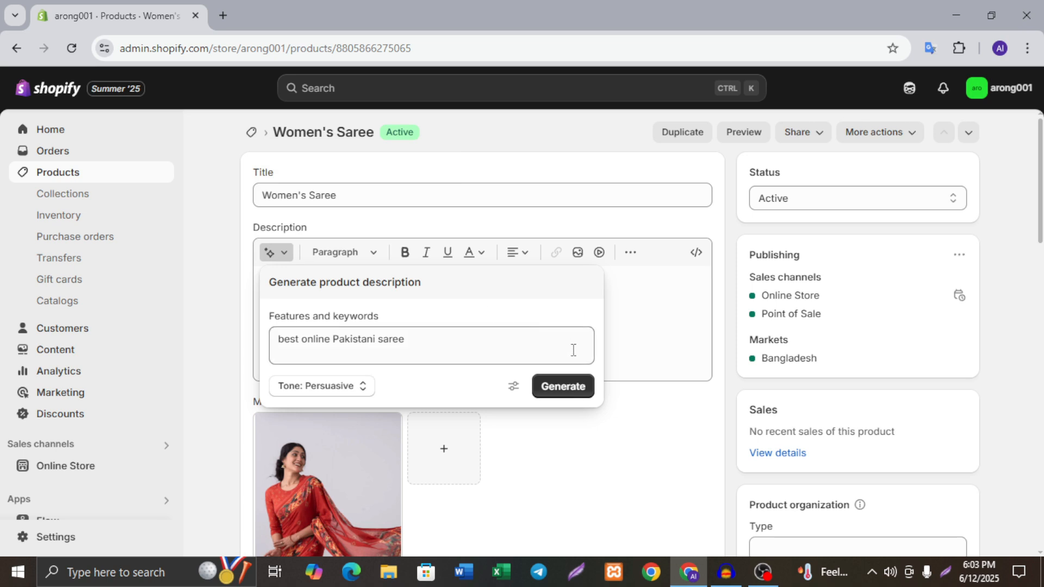
pyautogui.click(562, 389)
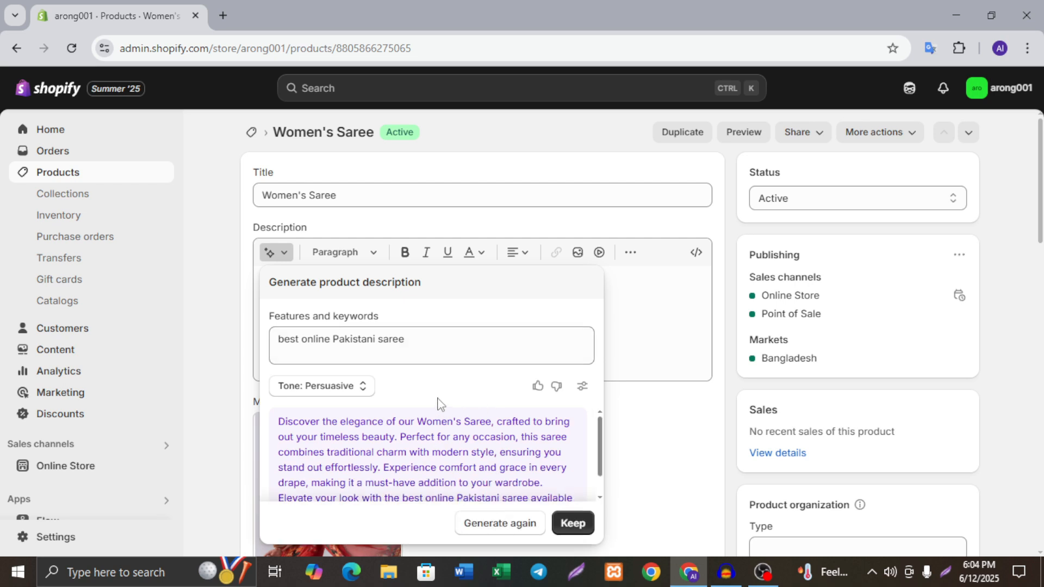
# Read through the generated text, keep it as the Women's Saree description and save the product
pyautogui.scroll(-2, 486, 415)
pyautogui.scroll(2, 489, 416)
pyautogui.scroll(-1, 515, 436)
pyautogui.scroll(1, 492, 454)
pyautogui.scroll(-1, 386, 447)
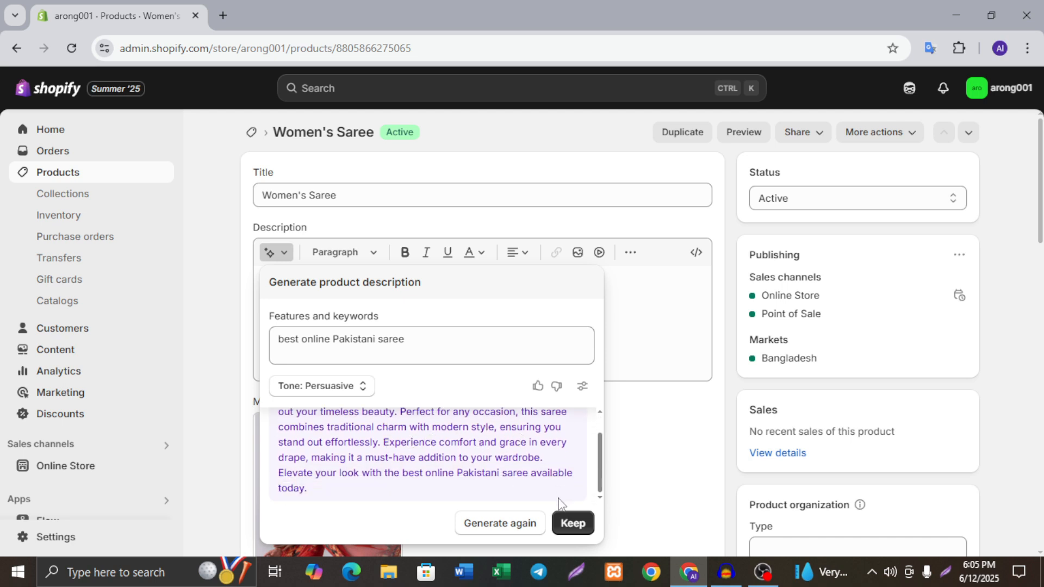
pyautogui.click(572, 525)
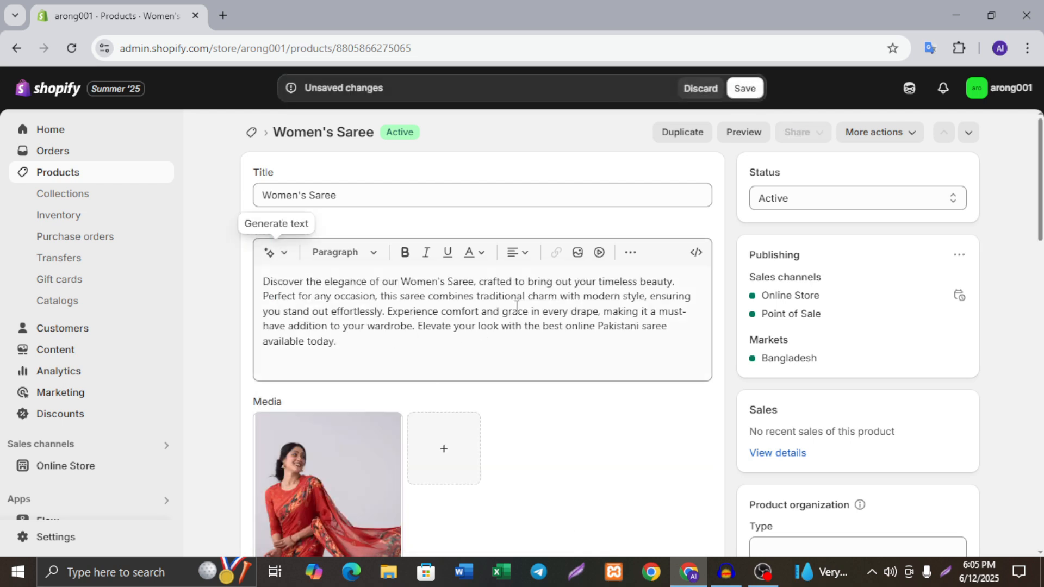
pyautogui.click(745, 89)
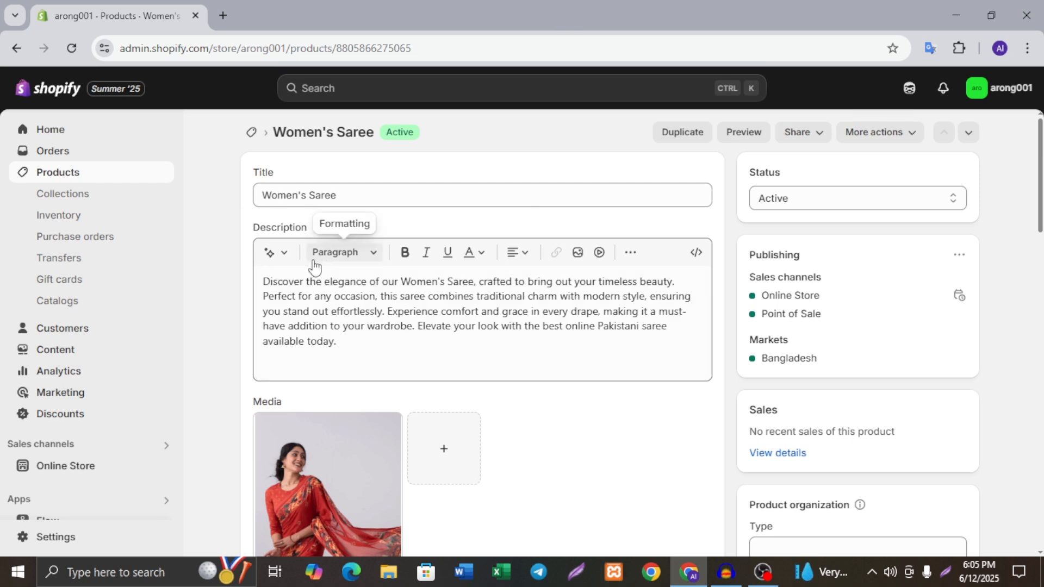
# Examine the optional special instructions setting in the product description generator and close the generator without generating
pyautogui.click(285, 255)
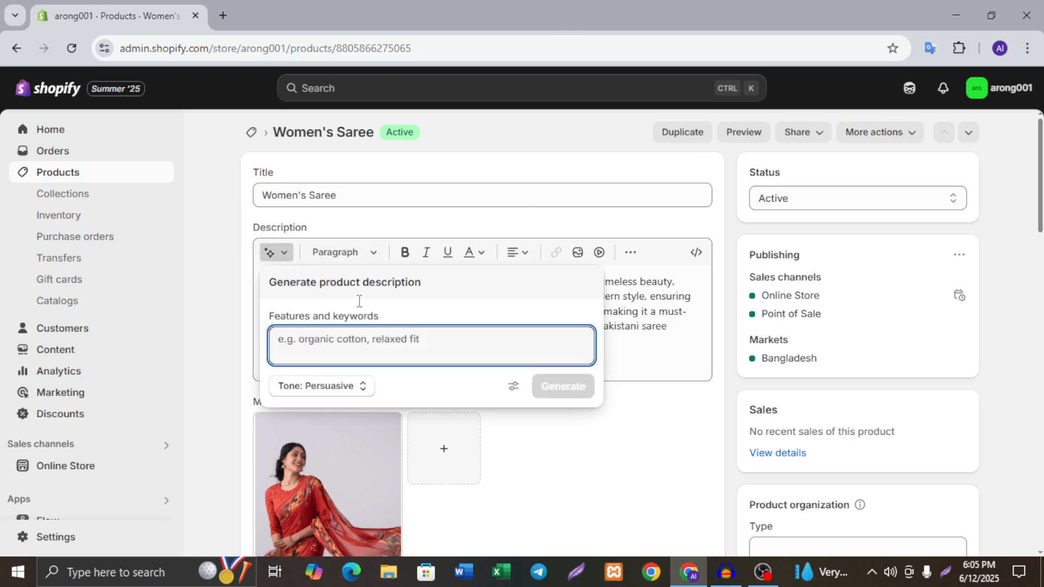
pyautogui.click(513, 387)
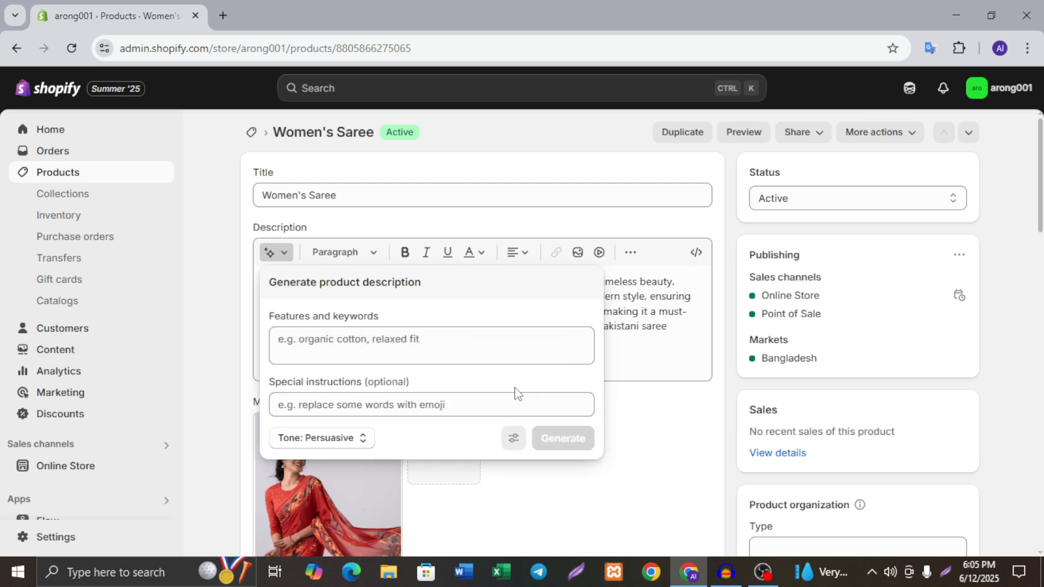
pyautogui.click(365, 407)
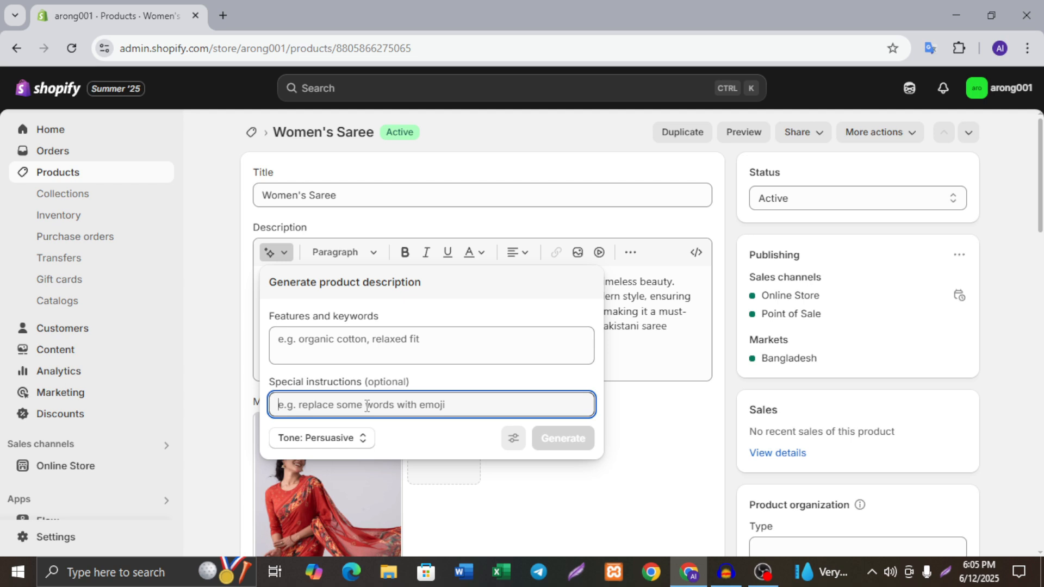
pyautogui.click(513, 438)
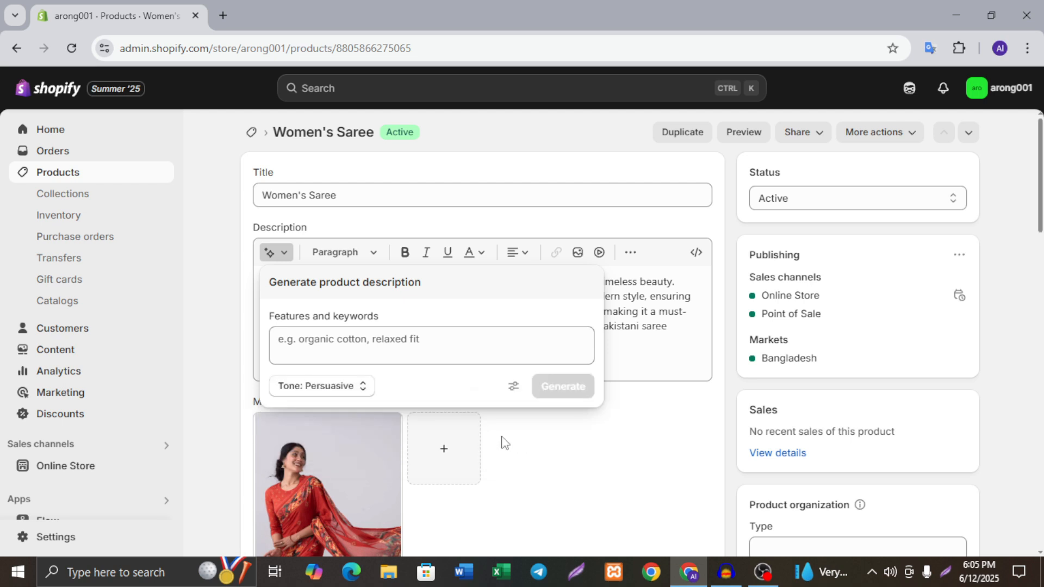
pyautogui.click(343, 341)
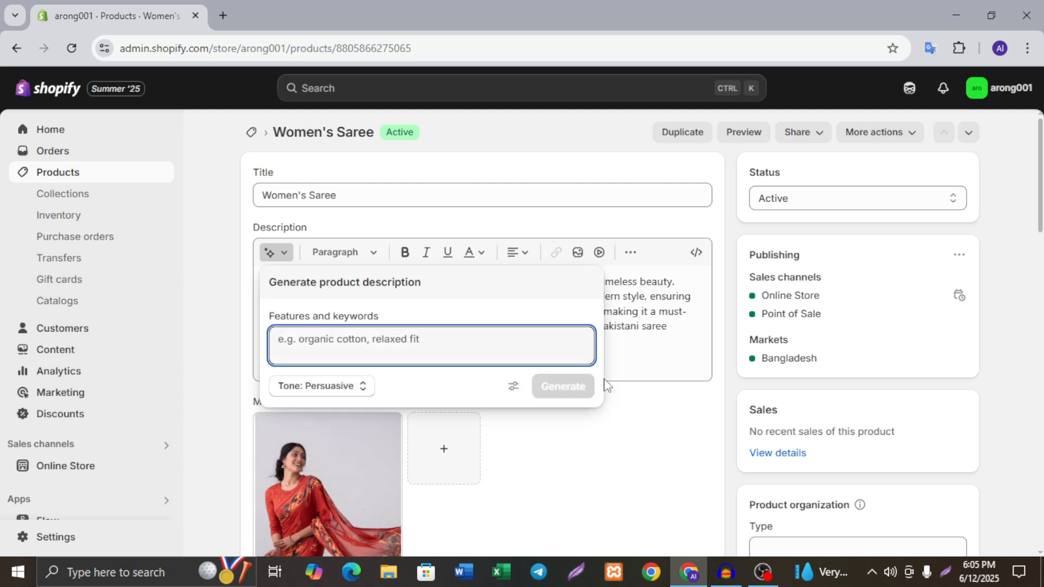
pyautogui.click(644, 354)
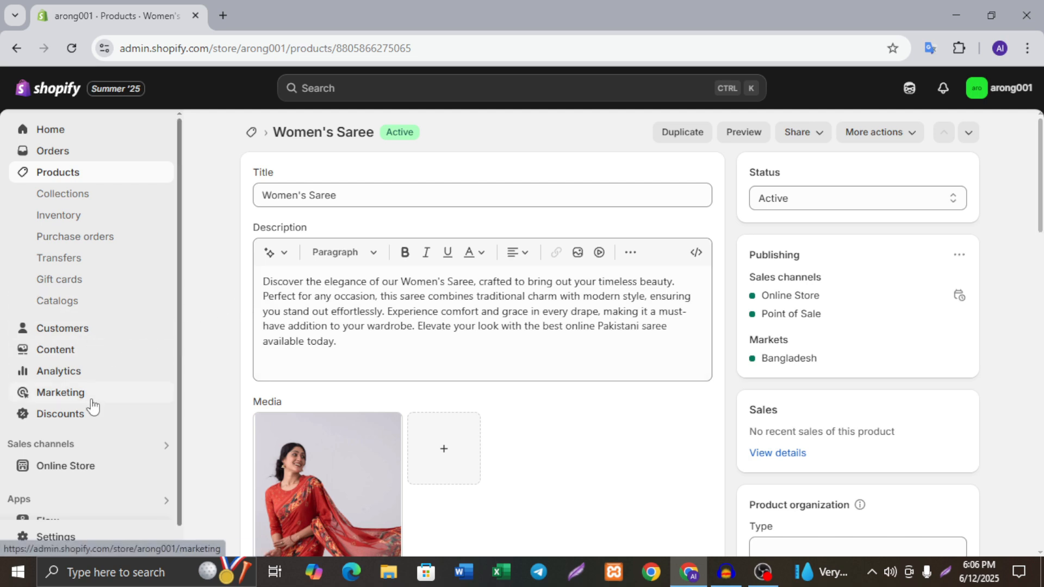
# Open the online store's current Dawn theme for customization and check the home page's image banner
pyautogui.click(72, 471)
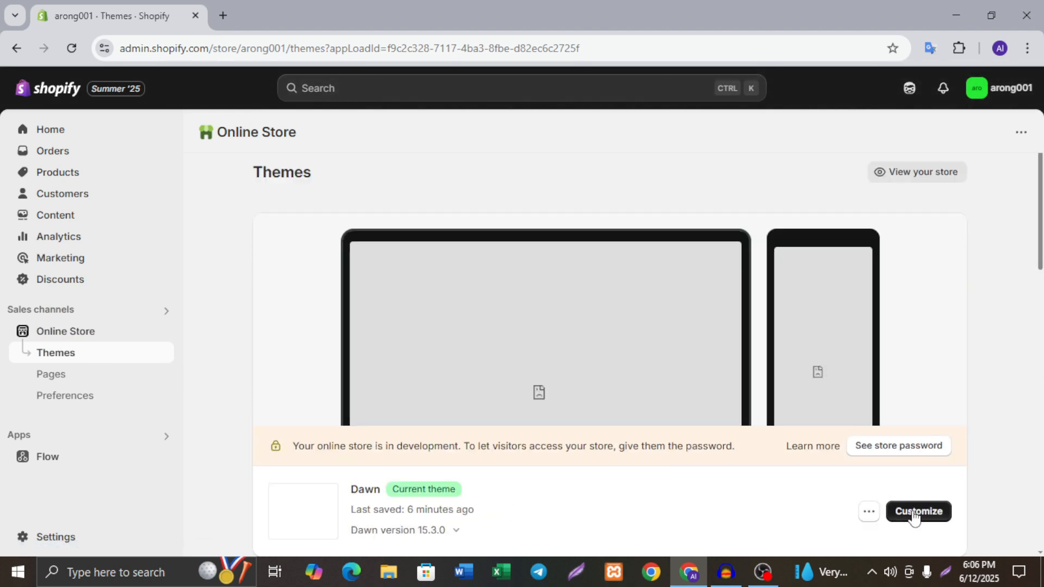
pyautogui.click(918, 512)
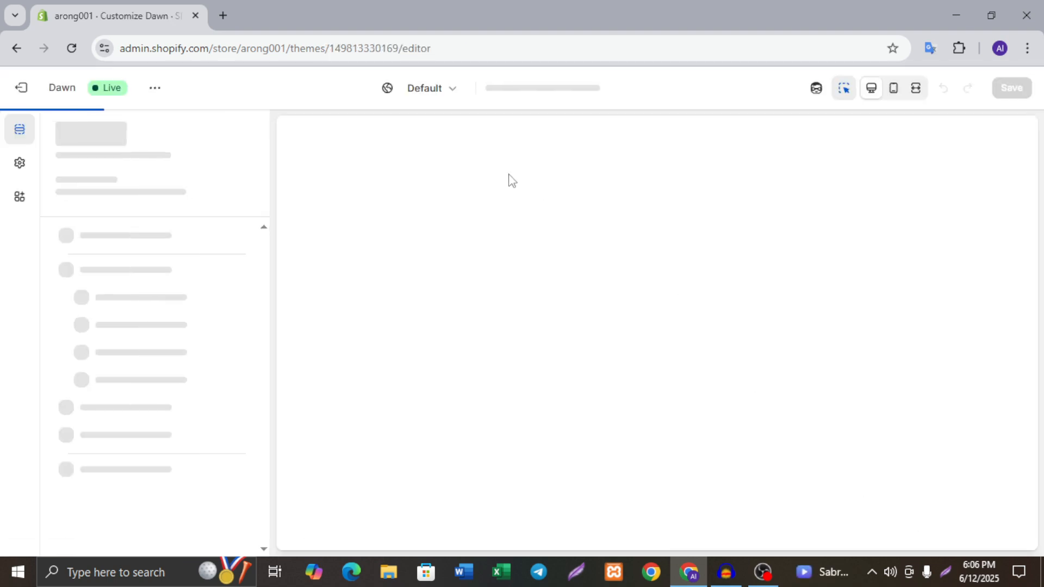
pyautogui.scroll(-4, 589, 298)
pyautogui.scroll(4, 589, 300)
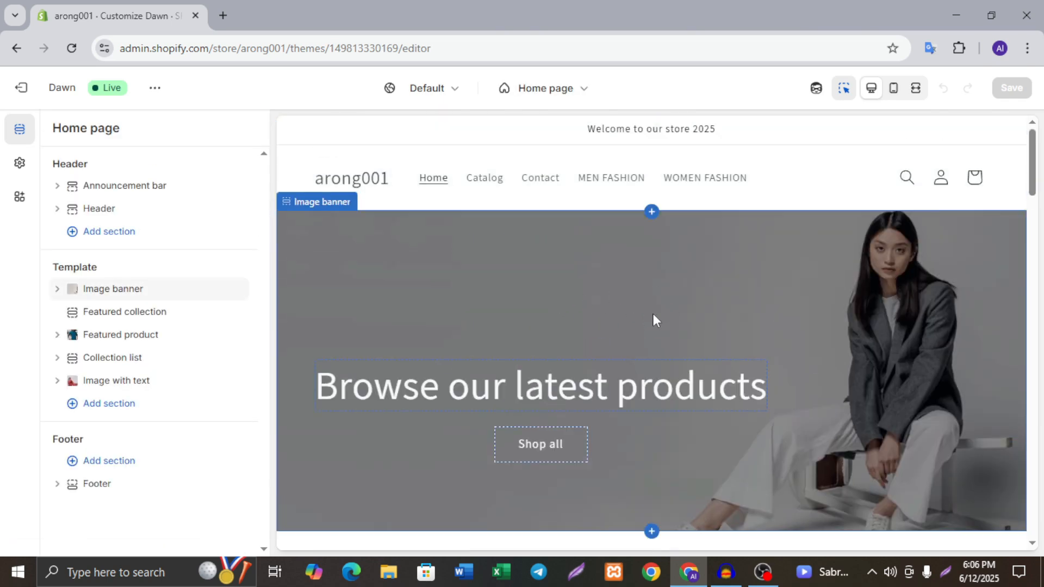
pyautogui.scroll(-1, 581, 300)
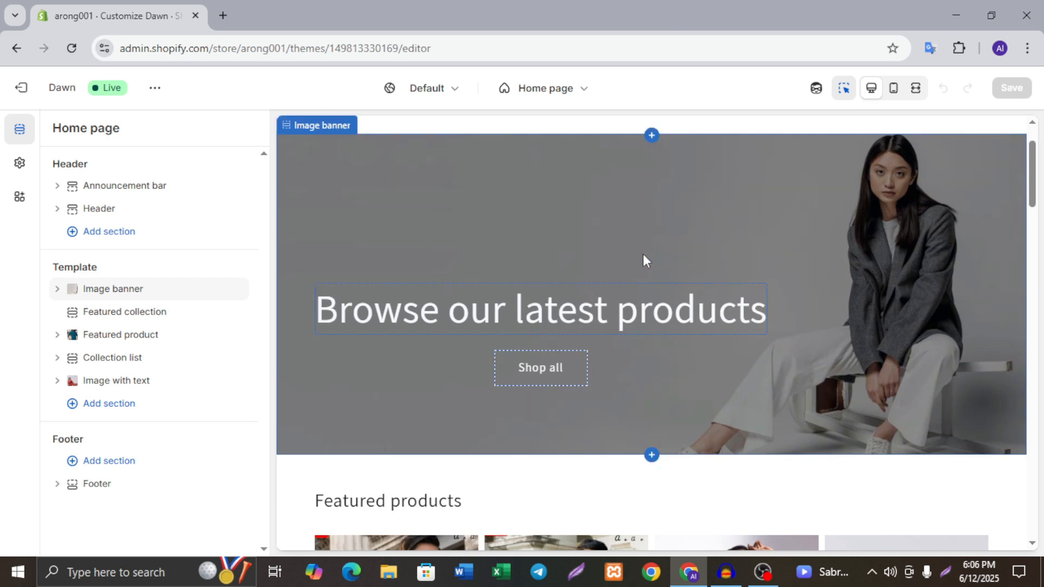
pyautogui.scroll(1, 643, 253)
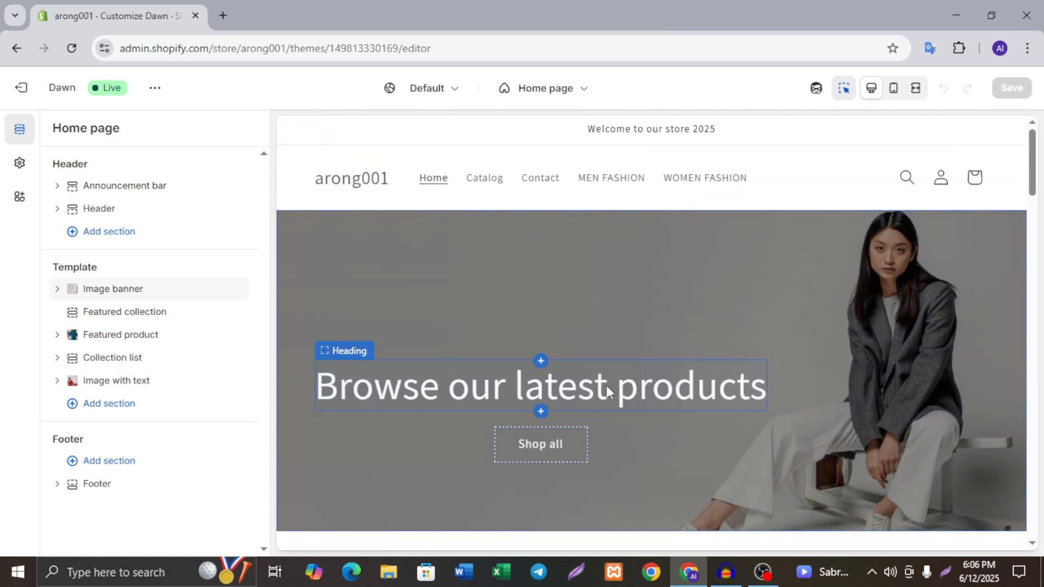
# Rephrase the image banner's heading with text generation, apply the suggestion "Explore our most recent items" and save the theme
pyautogui.click(457, 391)
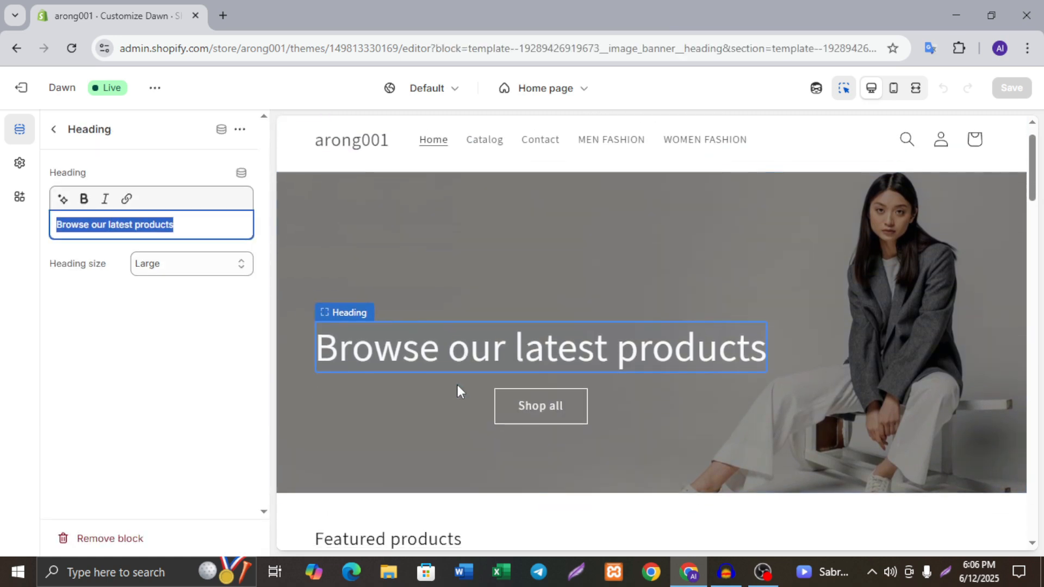
pyautogui.click(62, 200)
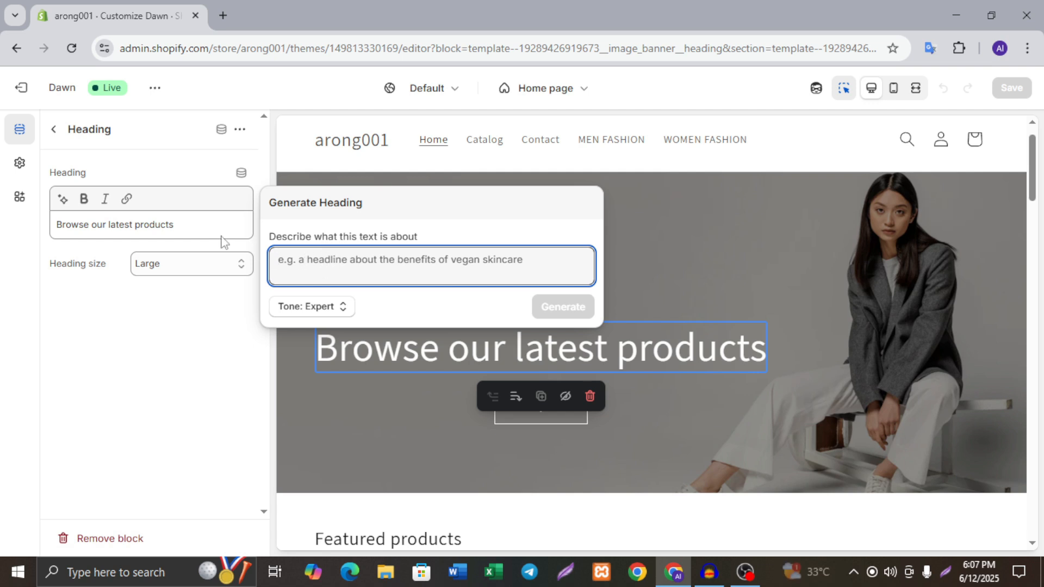
pyautogui.click(183, 228)
pyautogui.tripleClick(152, 226)
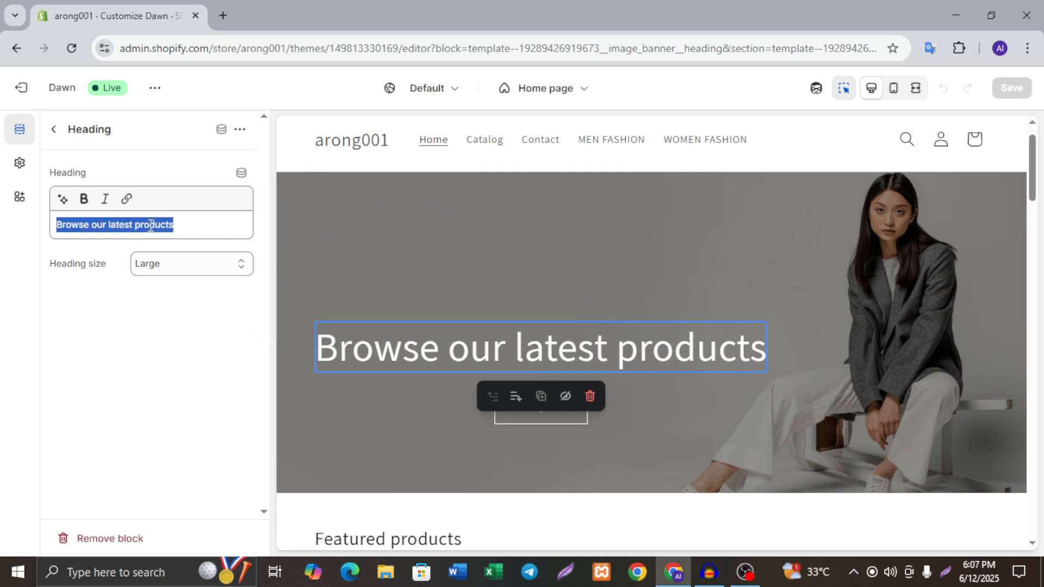
pyautogui.rightClick(150, 224)
pyautogui.click(170, 226)
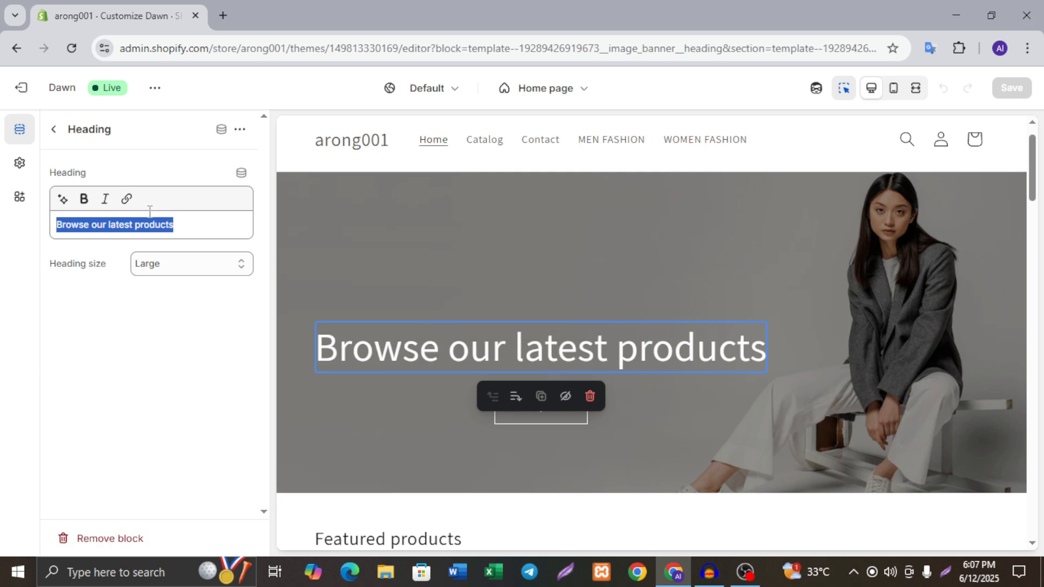
pyautogui.click(63, 199)
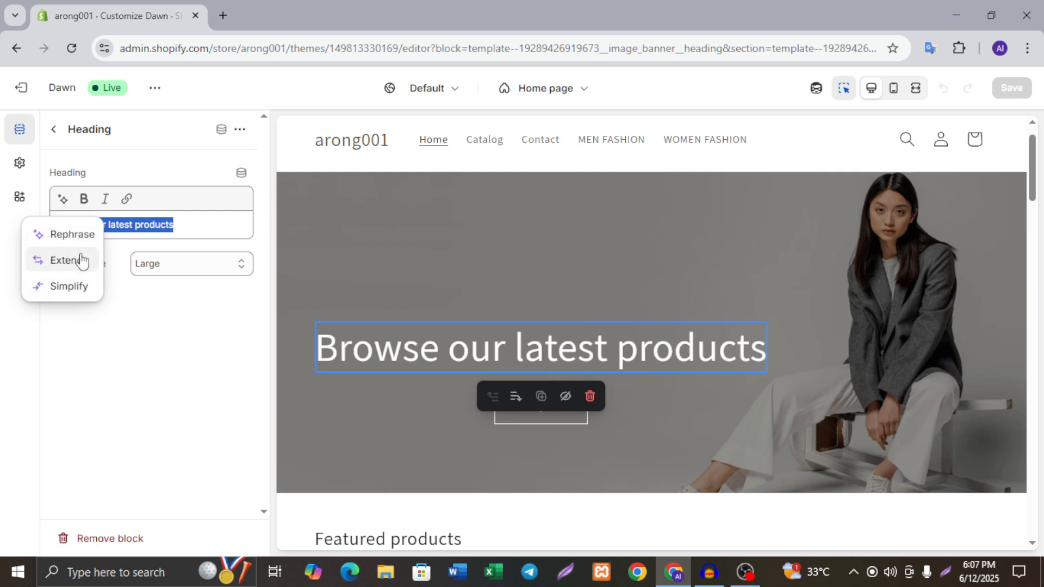
pyautogui.click(74, 235)
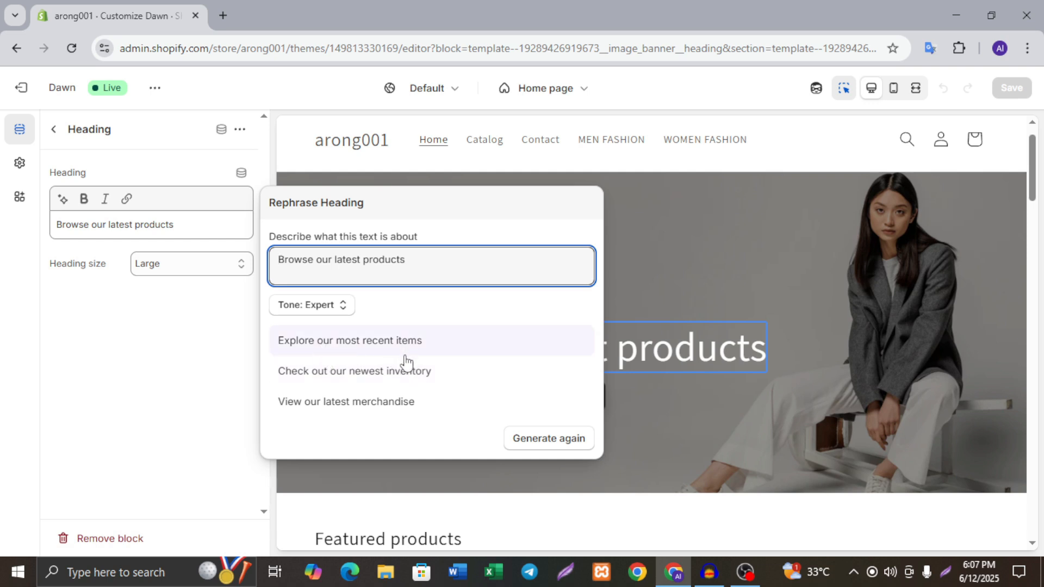
pyautogui.click(383, 343)
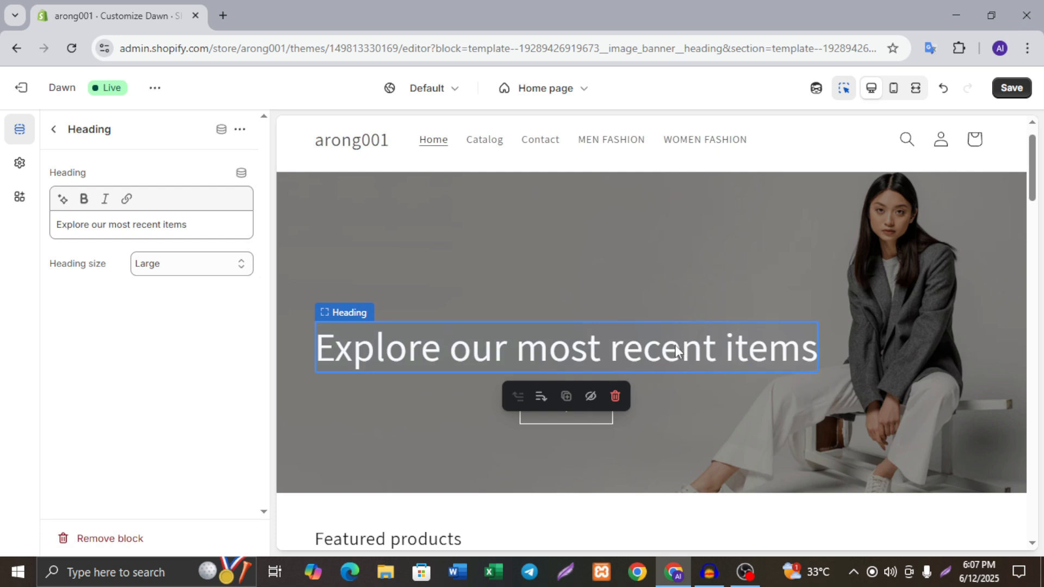
pyautogui.click(1011, 87)
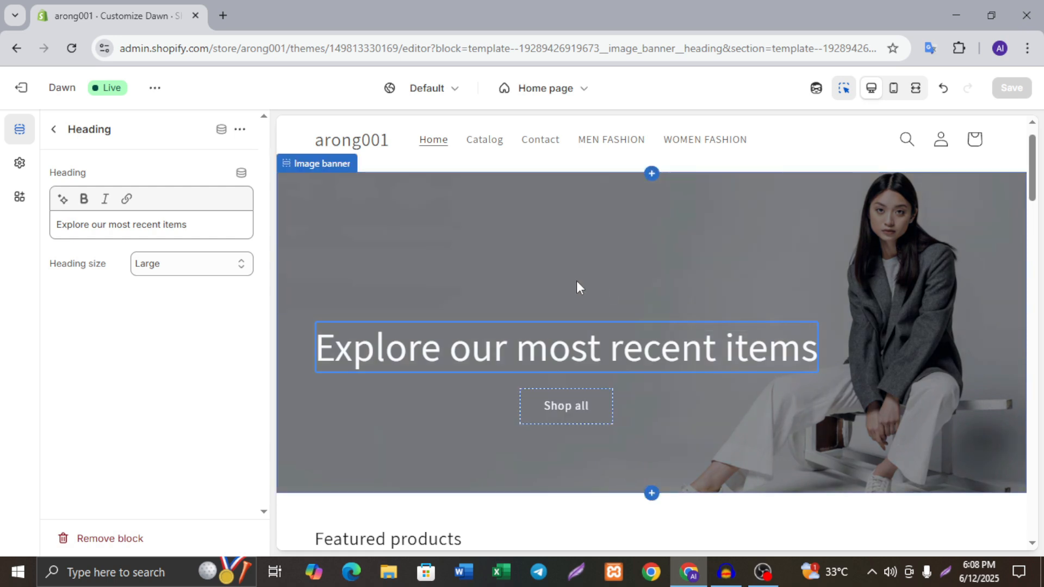
# Leave the image banner heading's settings and open the "Collections" heading of the home page's Collection list section for editing
pyautogui.click(190, 231)
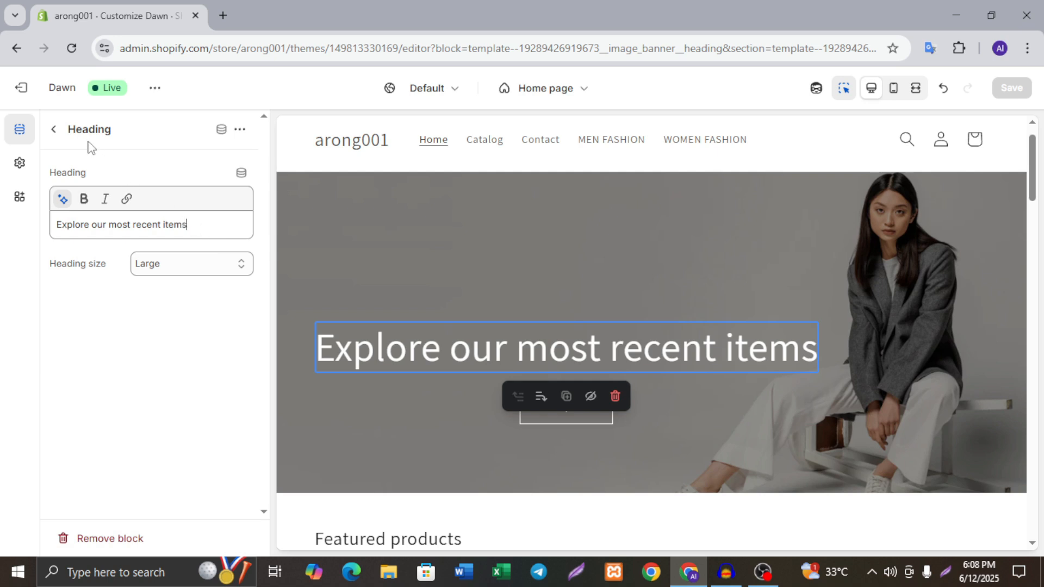
pyautogui.click(56, 132)
pyautogui.scroll(-10, 541, 306)
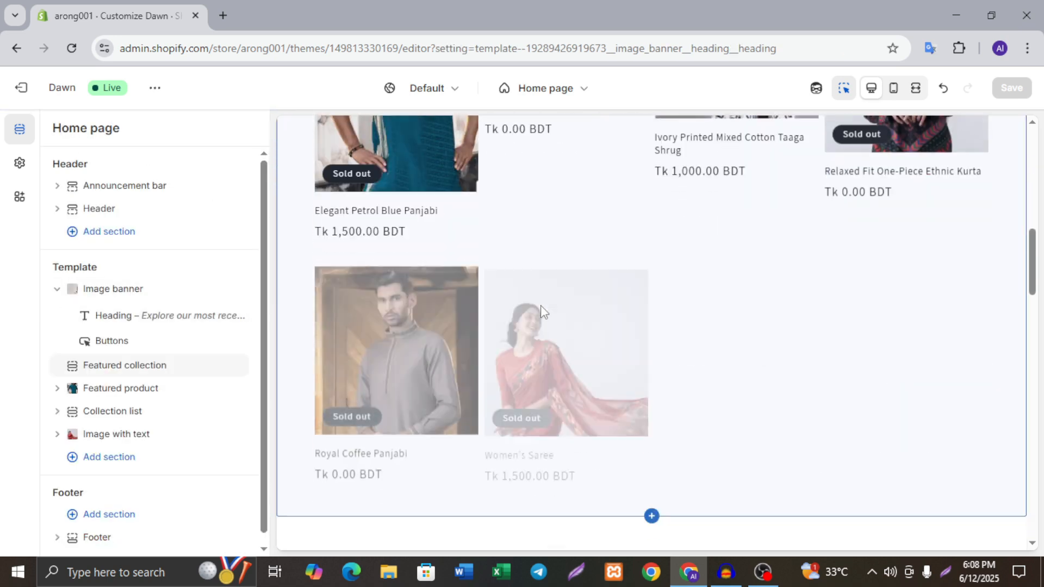
pyautogui.scroll(-15, 541, 305)
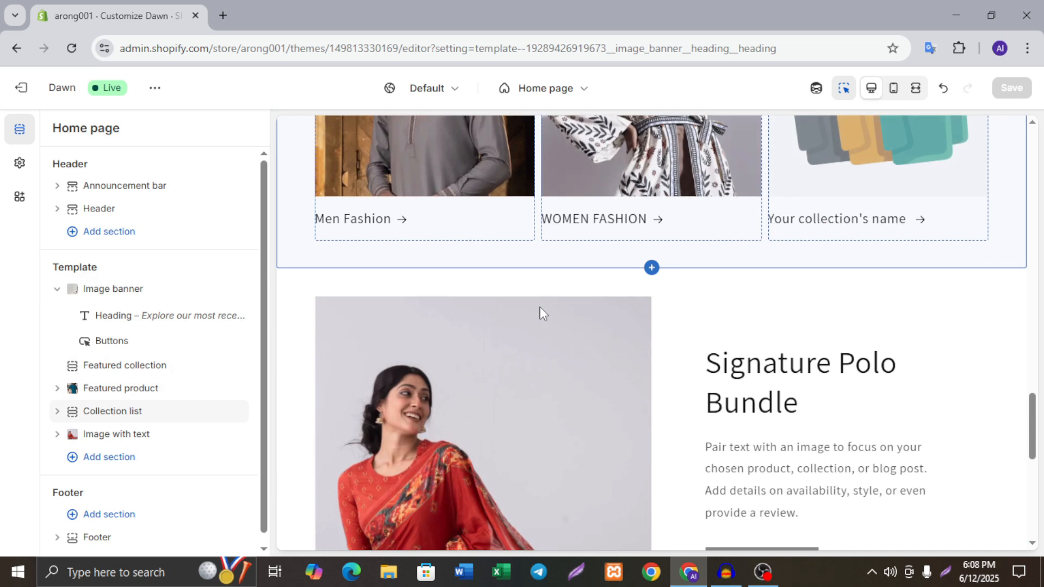
pyautogui.scroll(6, 540, 313)
pyautogui.scroll(-4, 537, 312)
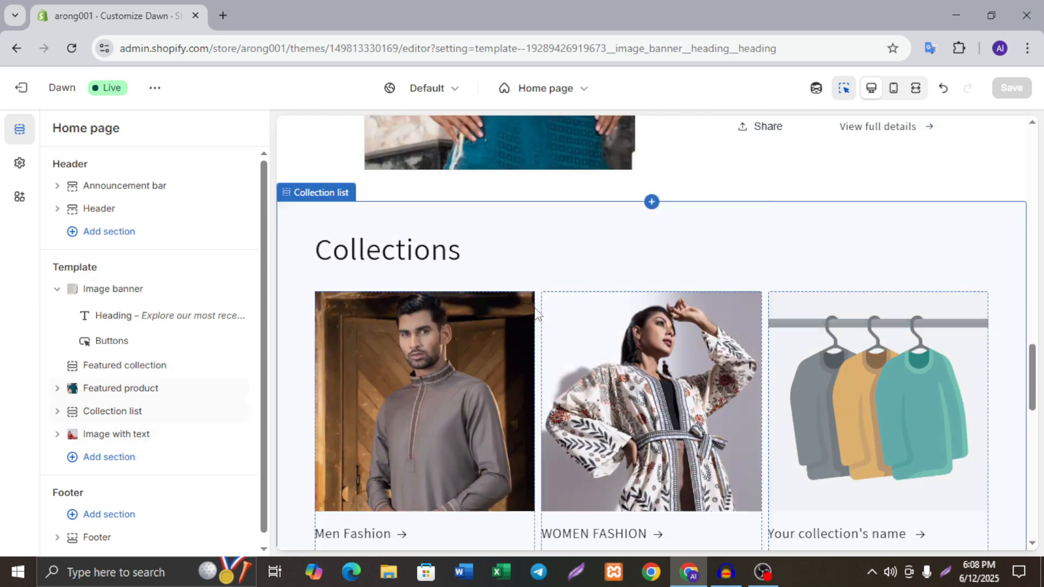
pyautogui.click(539, 251)
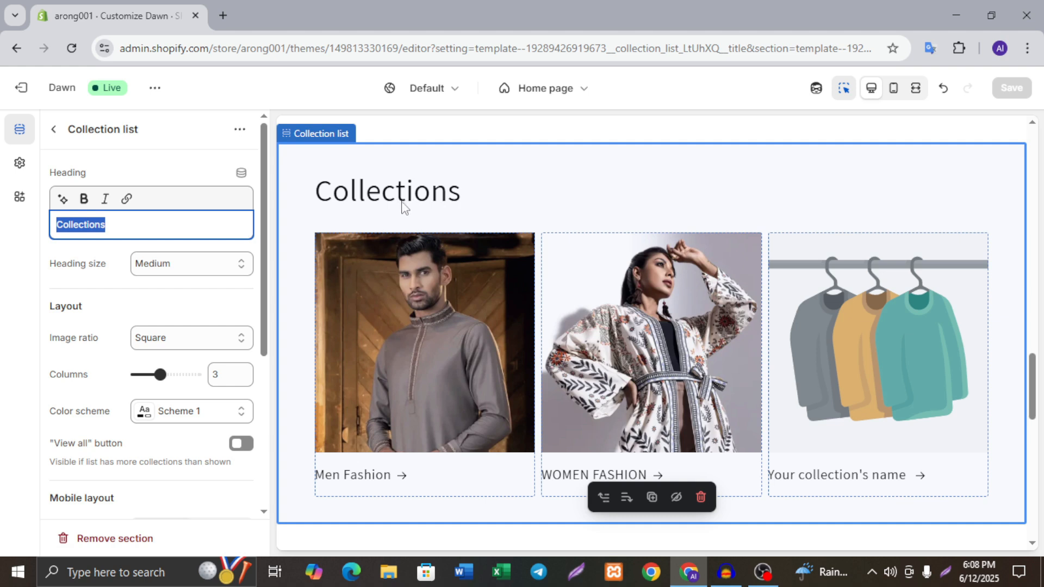
# Simplify the Collection list heading with text generation, apply the suggestion "Catalogs" and save the theme
pyautogui.click(63, 200)
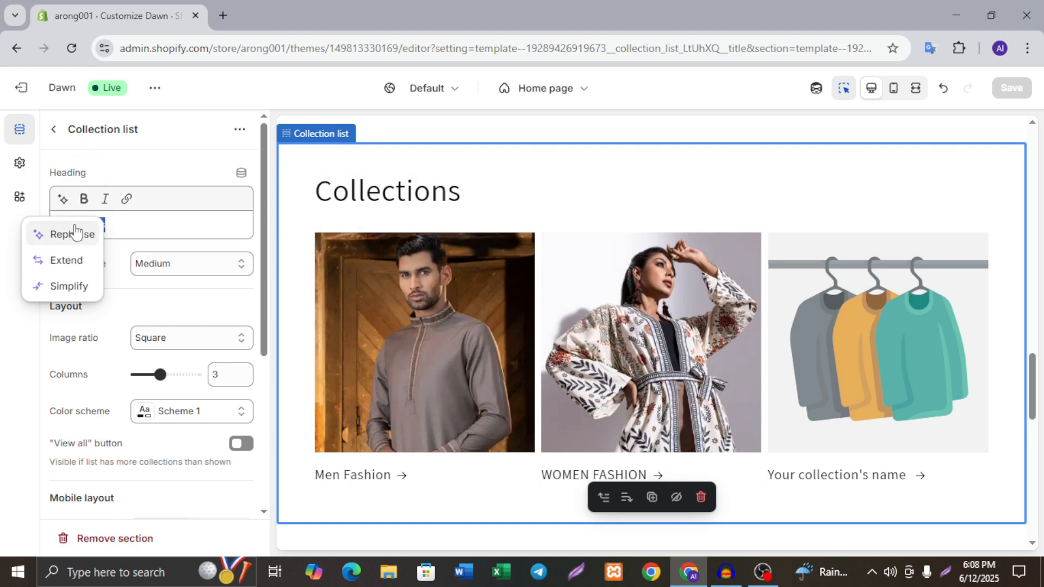
pyautogui.click(64, 288)
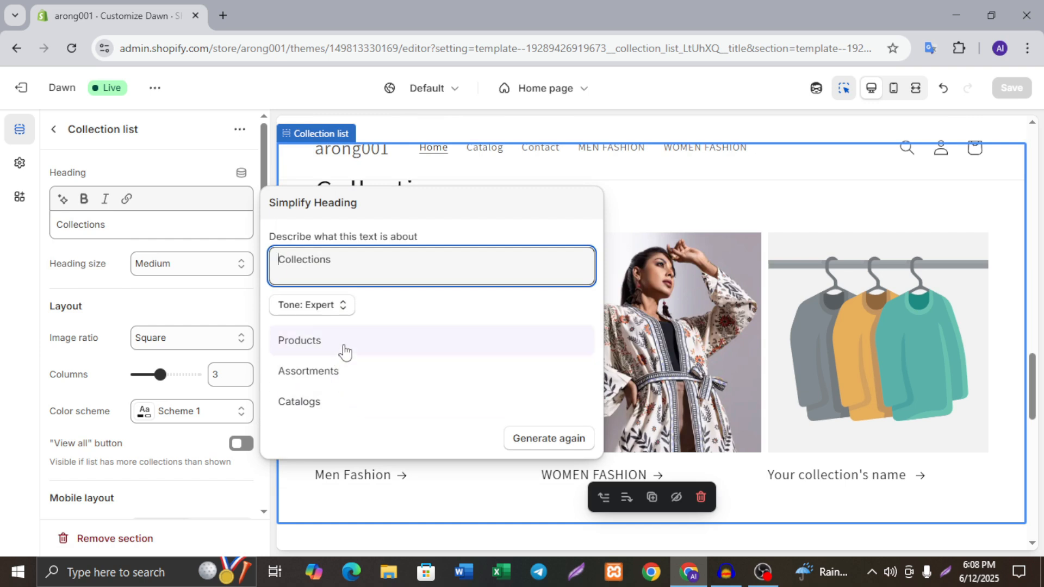
pyautogui.click(330, 406)
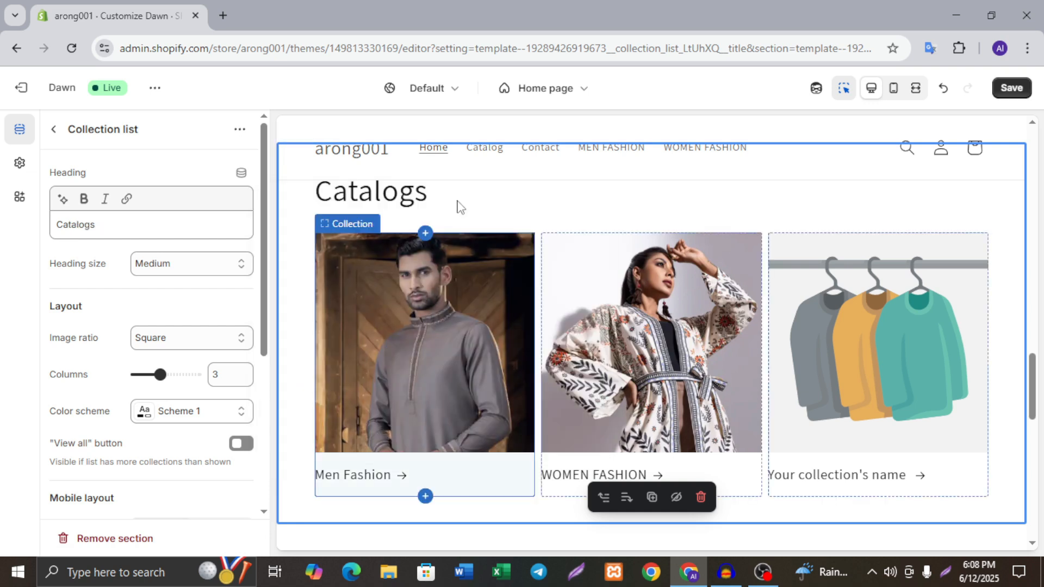
pyautogui.scroll(1, 456, 254)
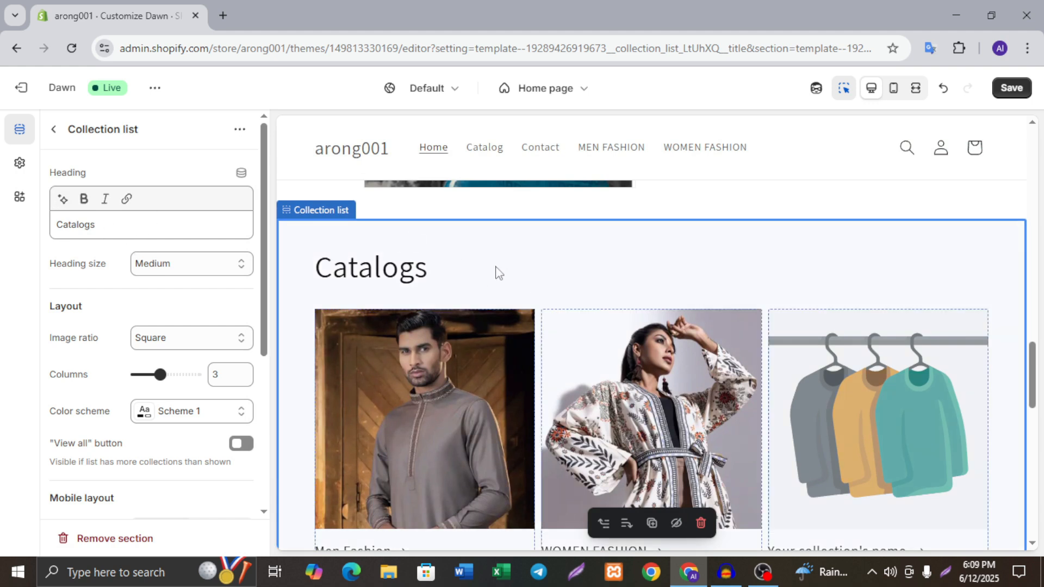
pyautogui.click(1011, 87)
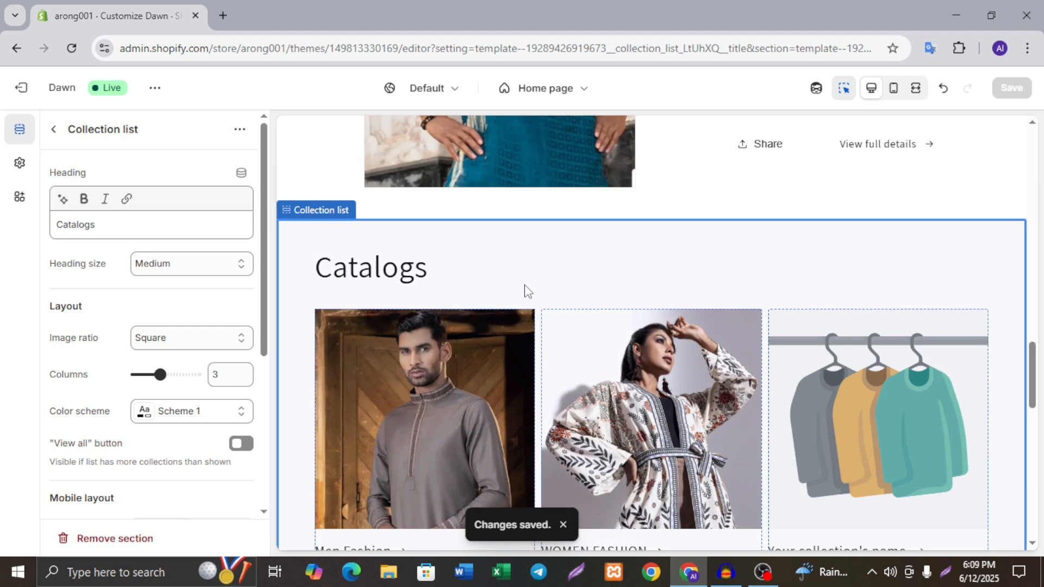
# Review the home page preview from the Image with text section back up to the featured collection's products
pyautogui.scroll(-1, 522, 288)
pyautogui.scroll(-4, 521, 286)
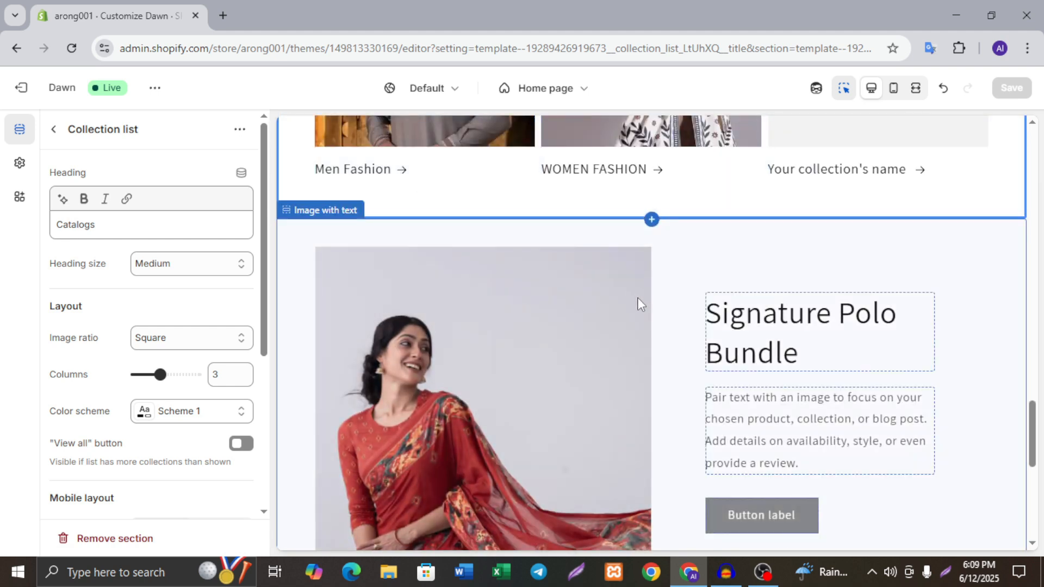
pyautogui.scroll(8, 637, 298)
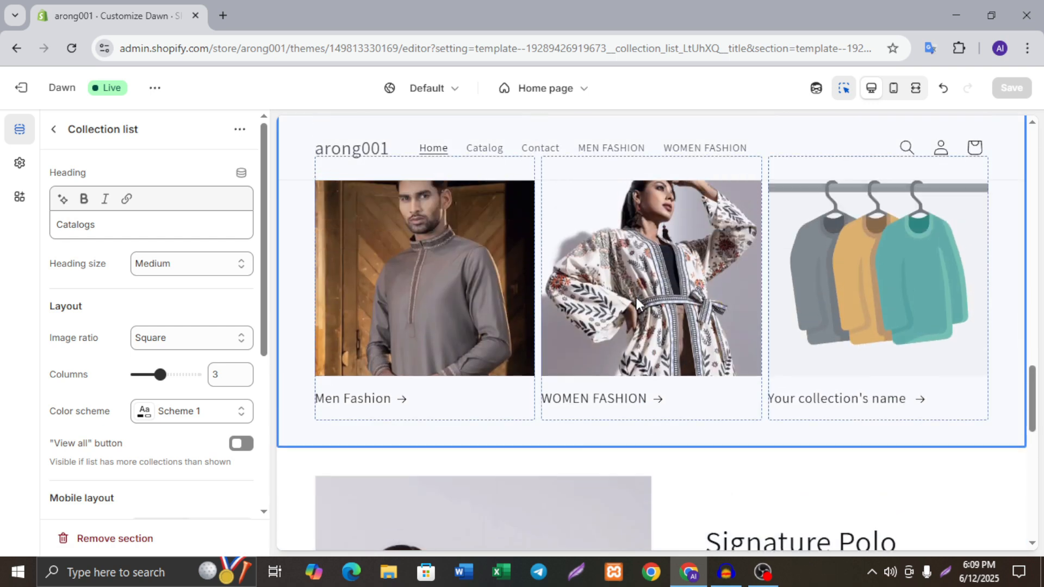
pyautogui.scroll(6, 637, 300)
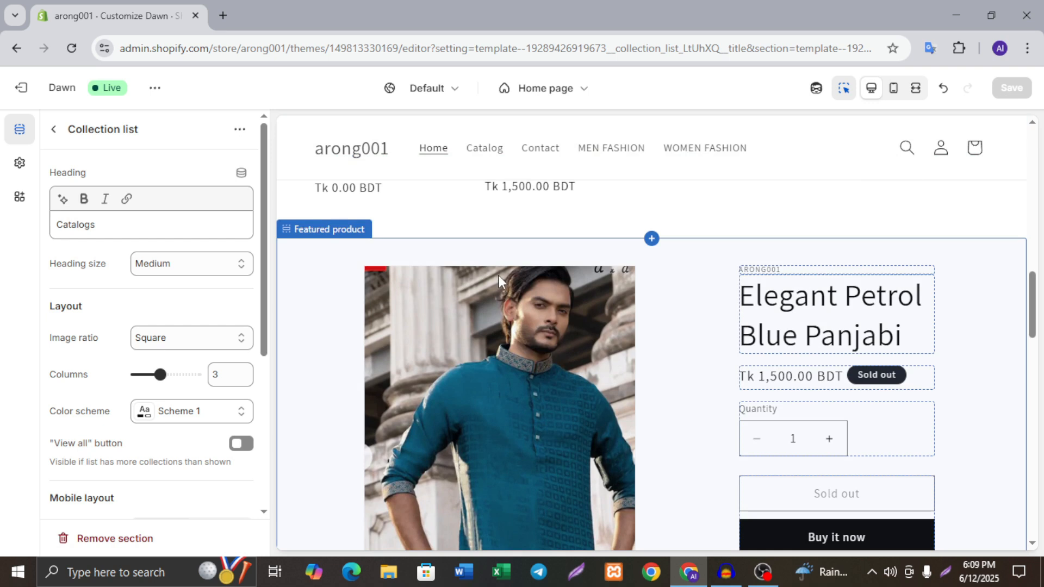
pyautogui.scroll(5, 497, 275)
pyautogui.scroll(1, 497, 275)
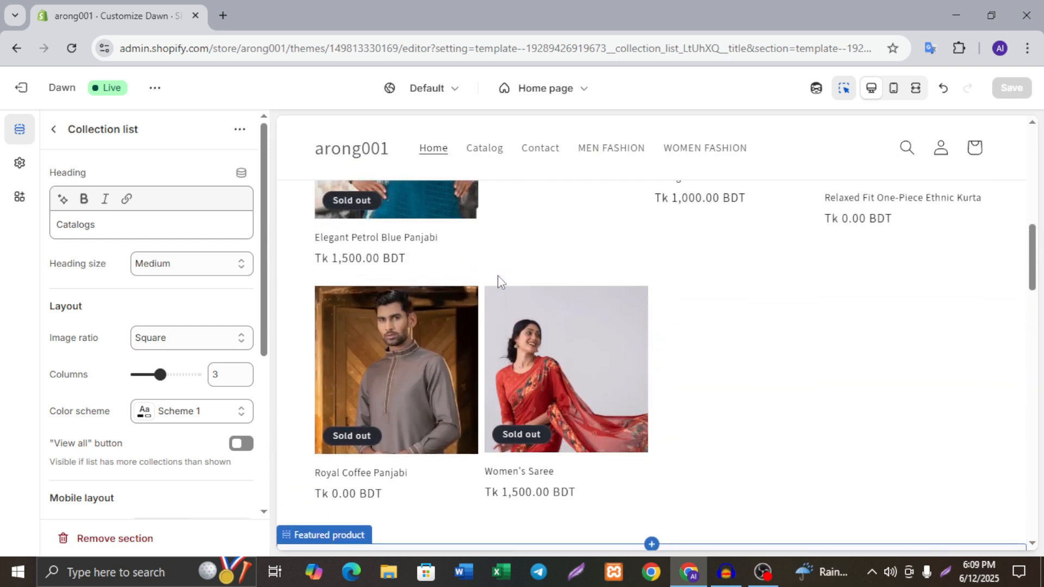